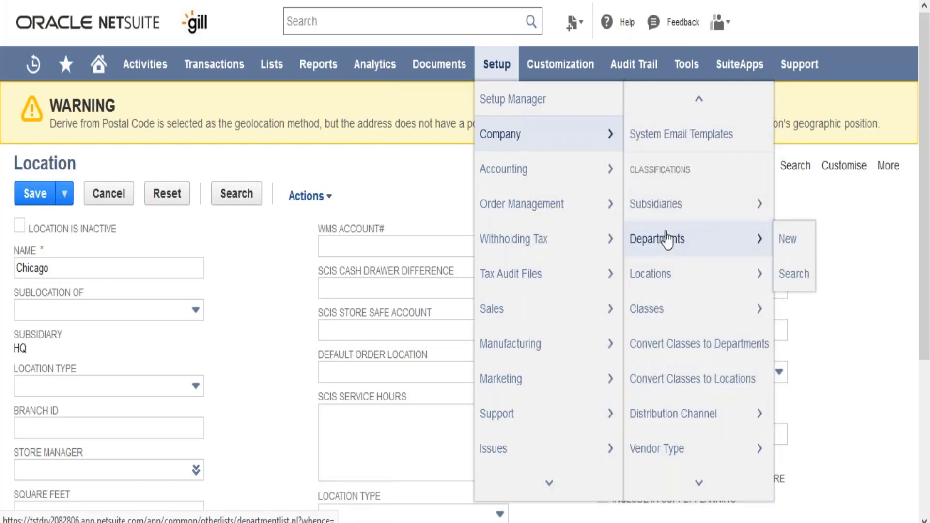
Open the Accounting department record for editing and view the departments available as its parent
left_click(668, 237)
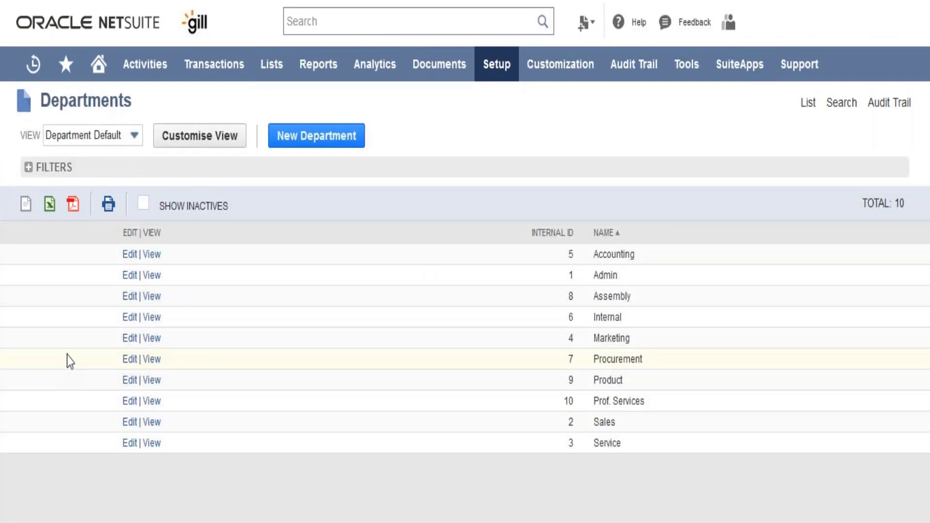
left_click(130, 255)
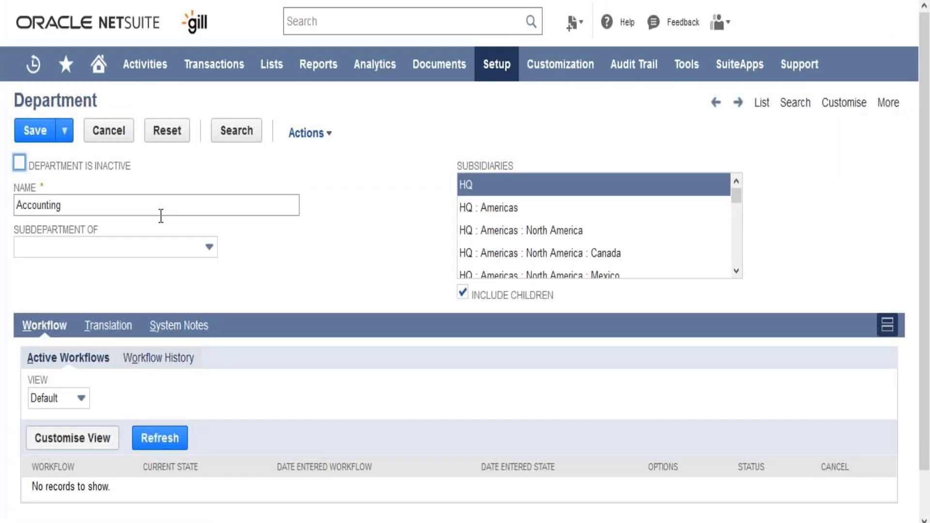
left_click(167, 264)
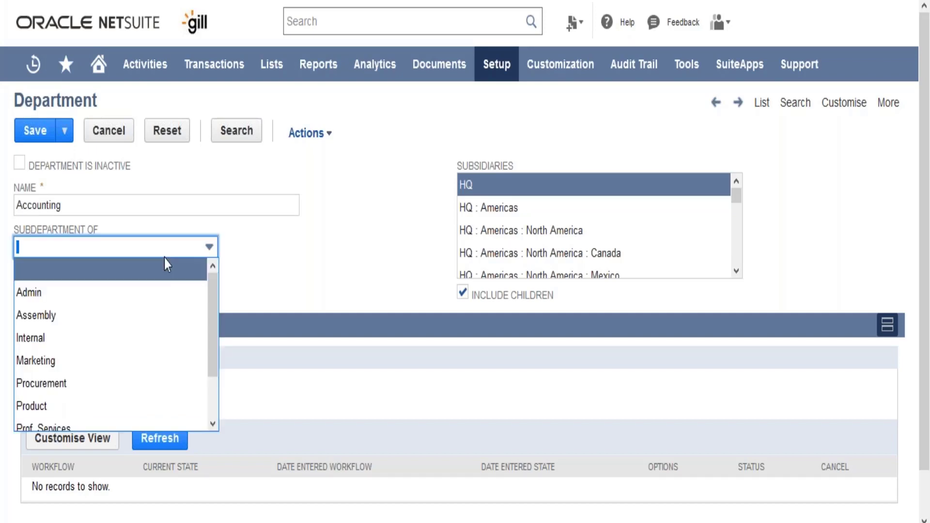
left_click(306, 243)
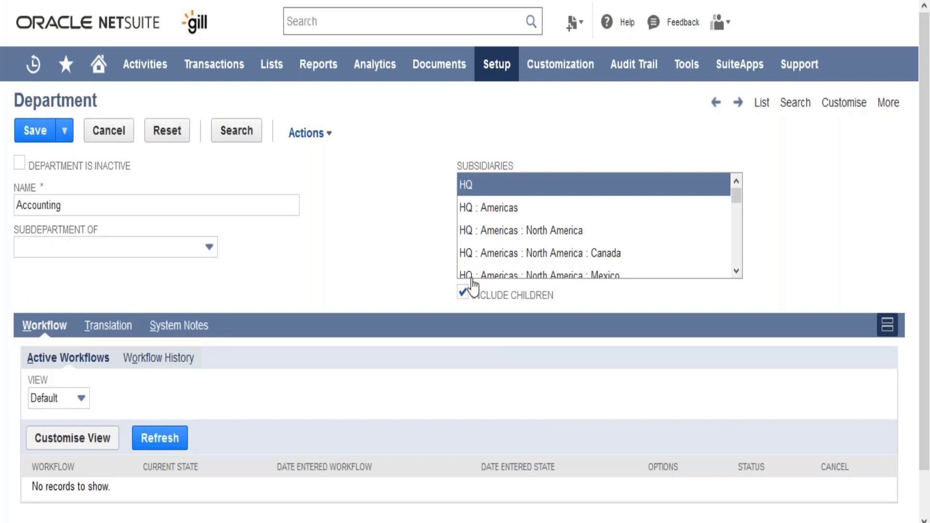
Try assigning the Accounting department to the North America and Mexico subsidiaries, and reselect HQ
left_click(515, 236)
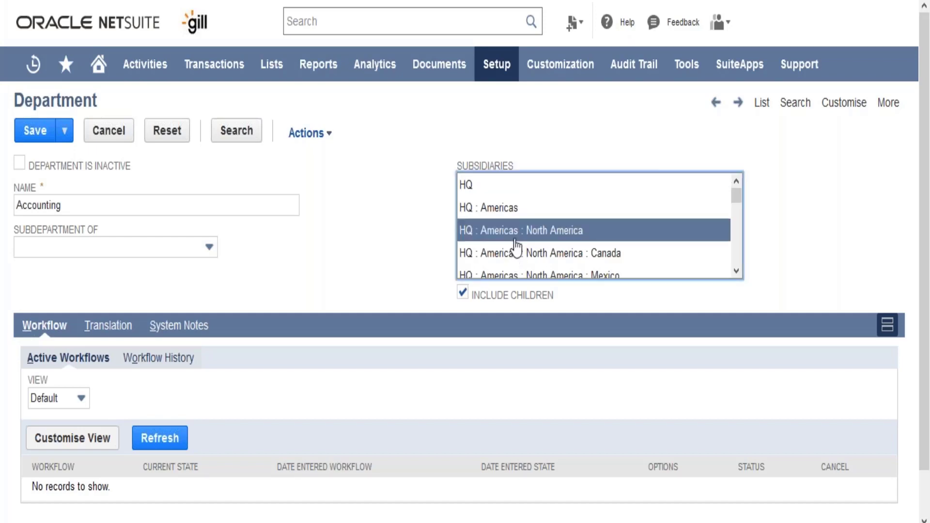
left_click(524, 274, "ctrl")
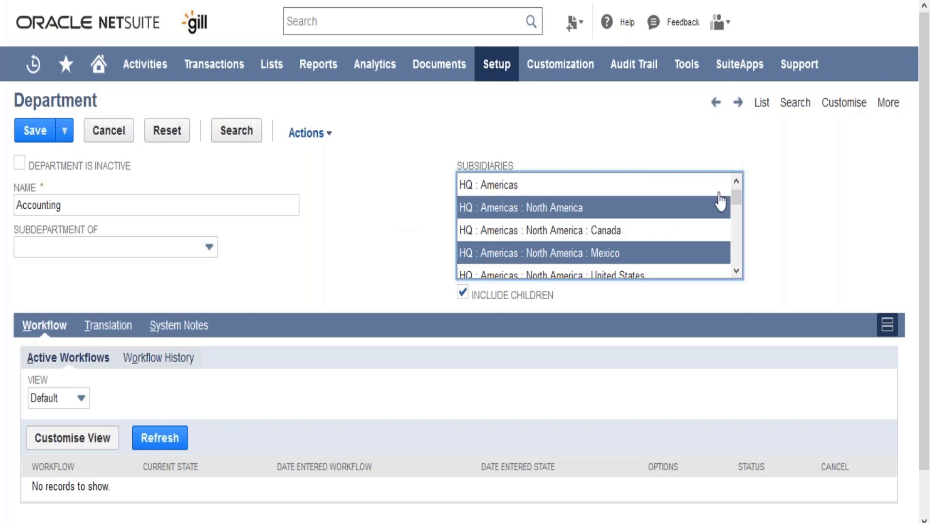
left_click(736, 180)
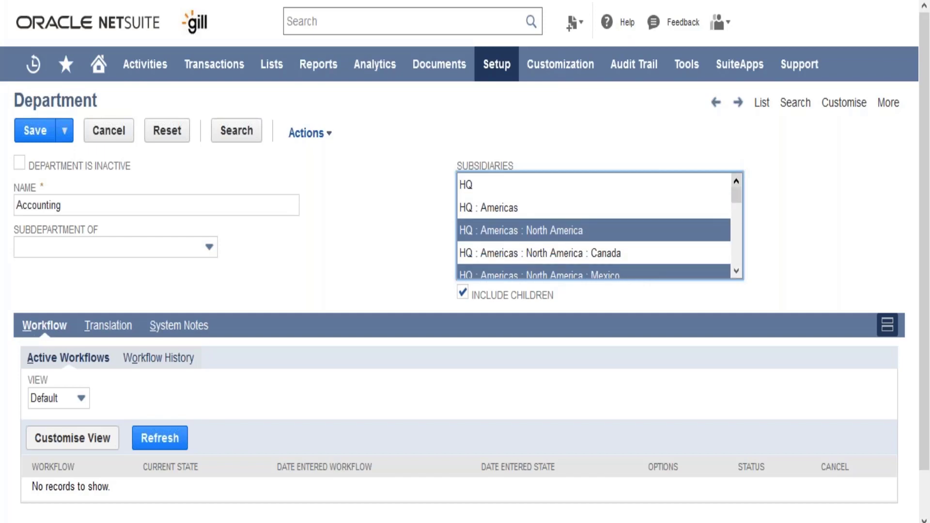
left_click(670, 188)
left_click(406, 285)
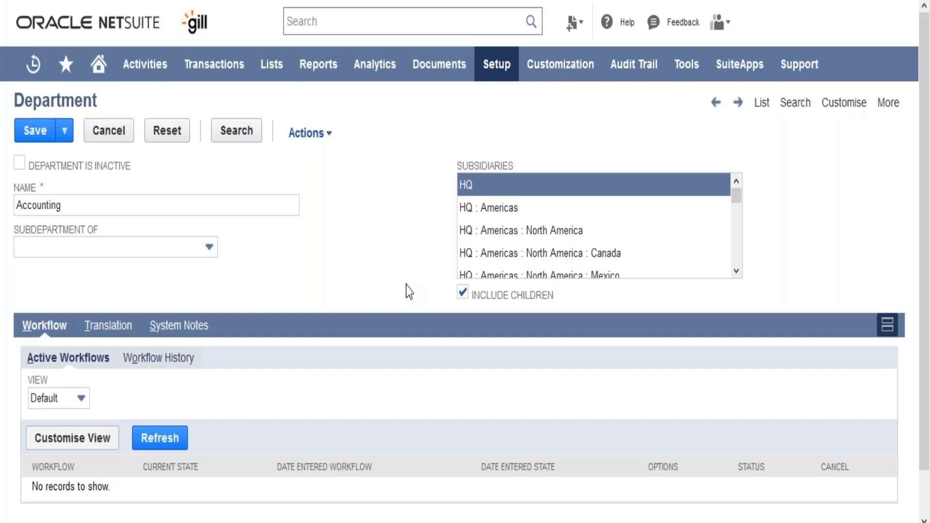
Leave the department record without saving and open the Blanket Purchase Orders class from the company classifications for editing
mouse_move(496, 66)
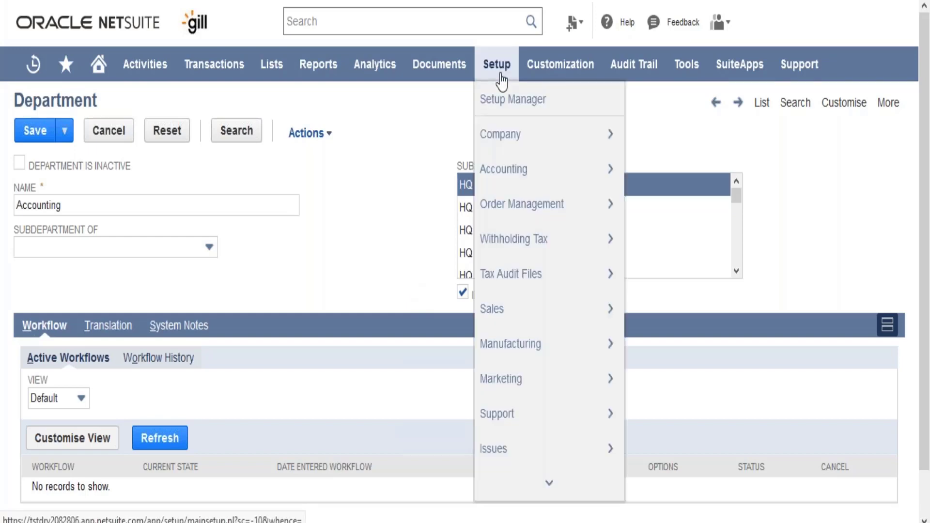
mouse_move(533, 141)
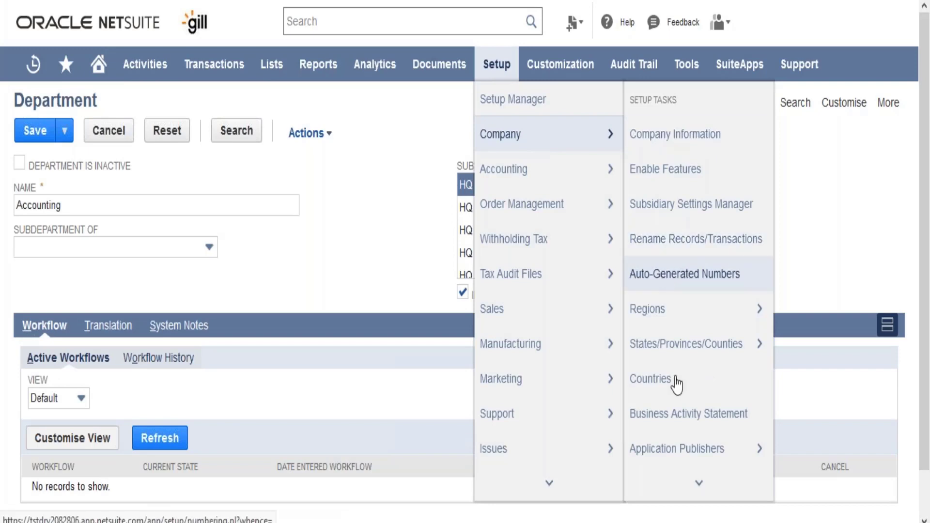
mouse_move(683, 482)
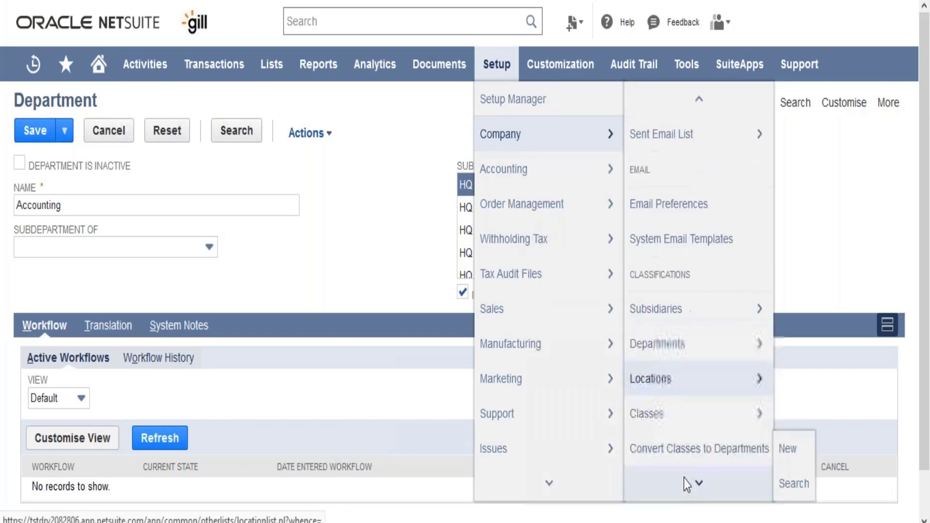
left_click(681, 361)
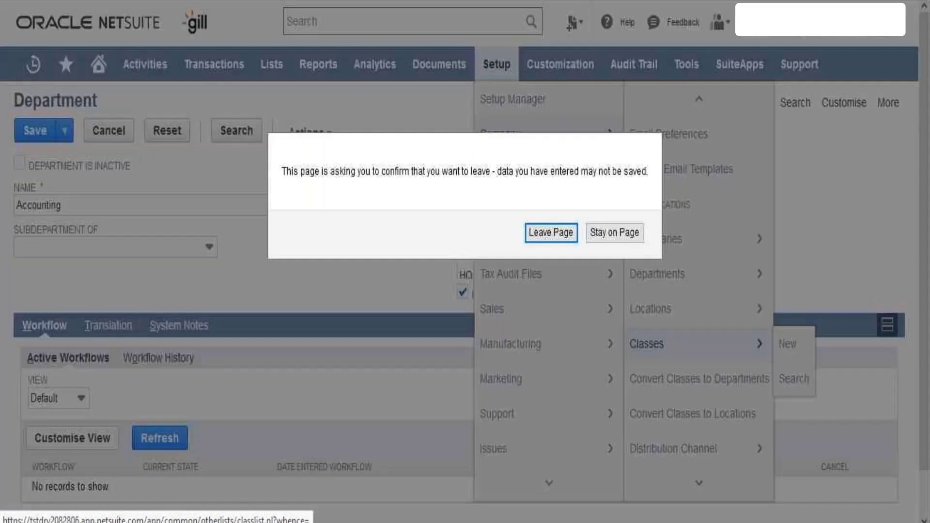
left_click(550, 232)
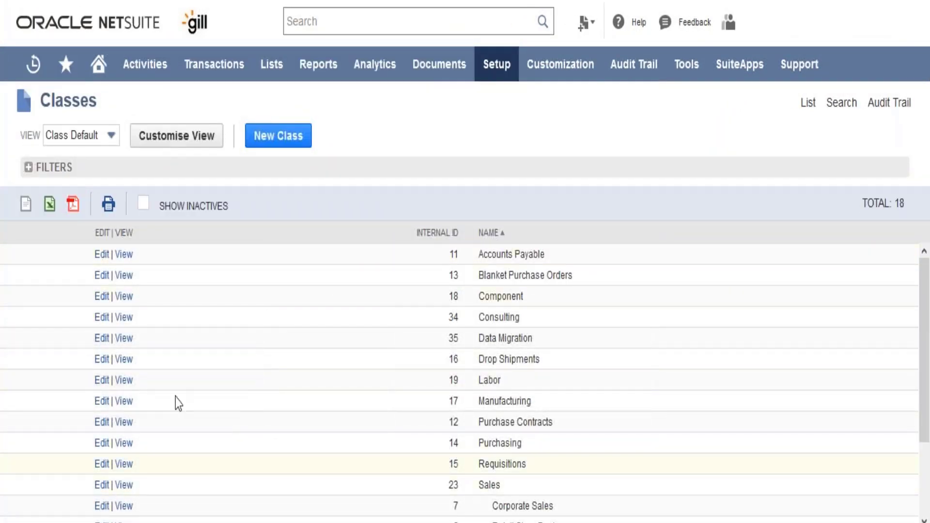
left_click(100, 296)
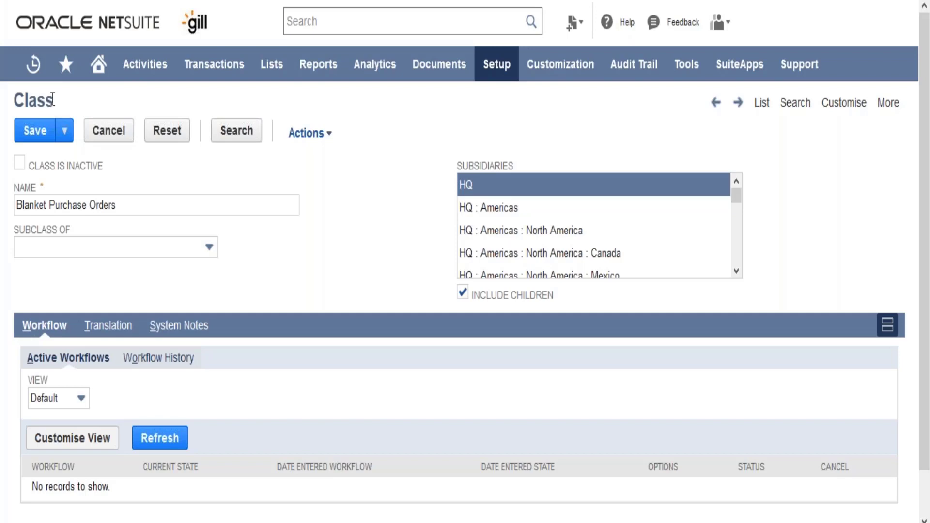
Open the company setup page for renaming records and transactions
mouse_move(496, 83)
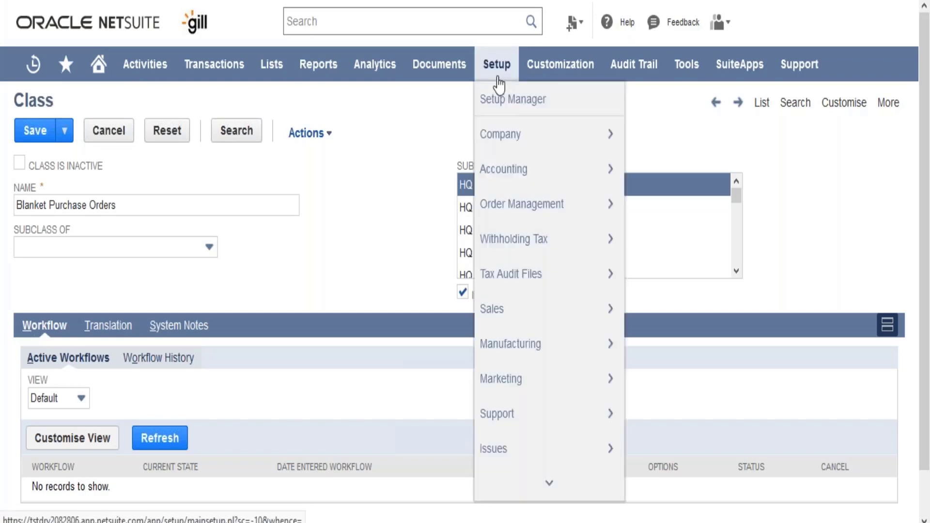
mouse_move(518, 135)
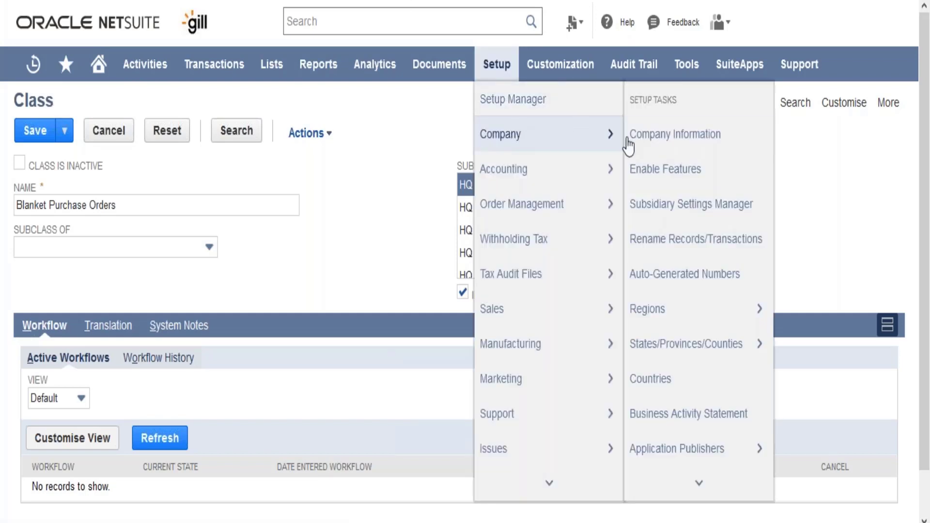
left_click(664, 252)
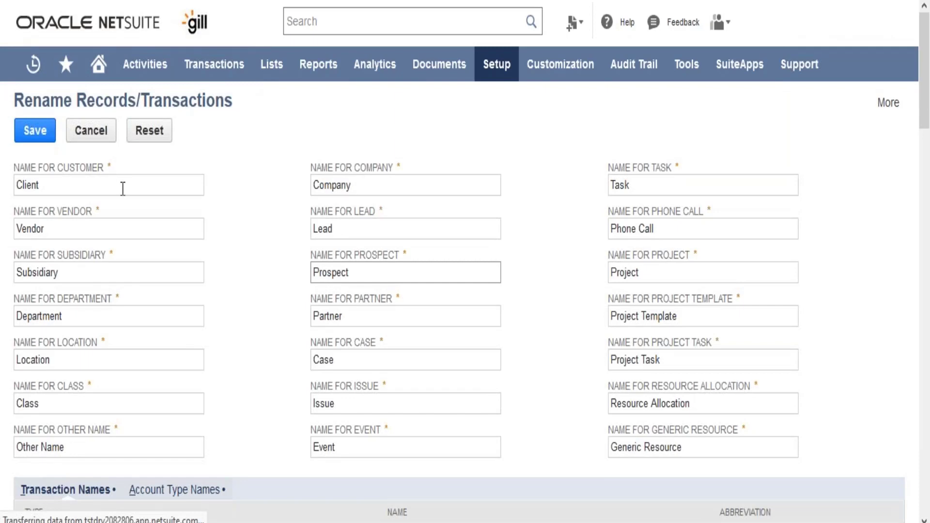
Change the name used for customer records to Customer
left_click(87, 185)
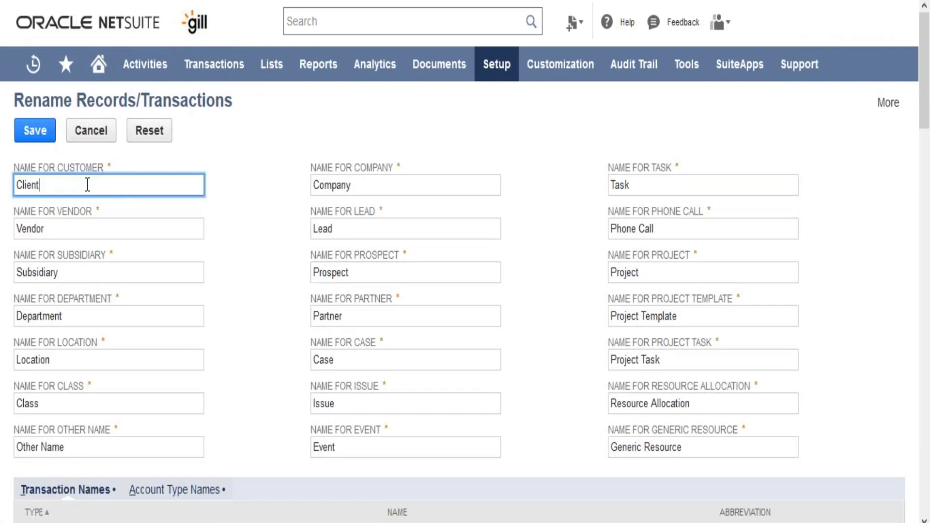
key("shift+Left")
key("shift+Left")
key("shift+Left")
key("shift+Left")
key("shift+Left")
key("shift+Left")
type("C")
type("usy")
key("BackSpace")
type("tomer")
left_click(257, 255)
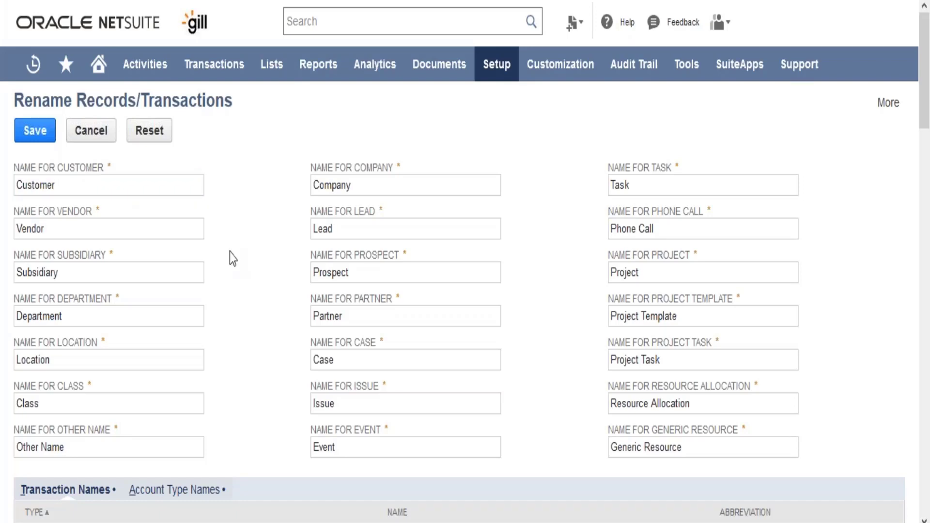
Change the name used for vendor records to Supplier
left_click(103, 224)
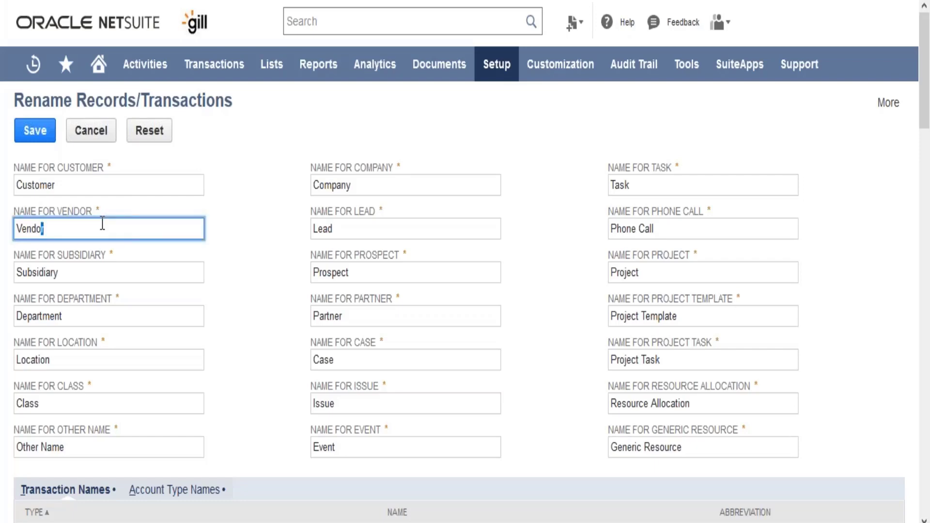
double_click(103, 223)
type("Supplier")
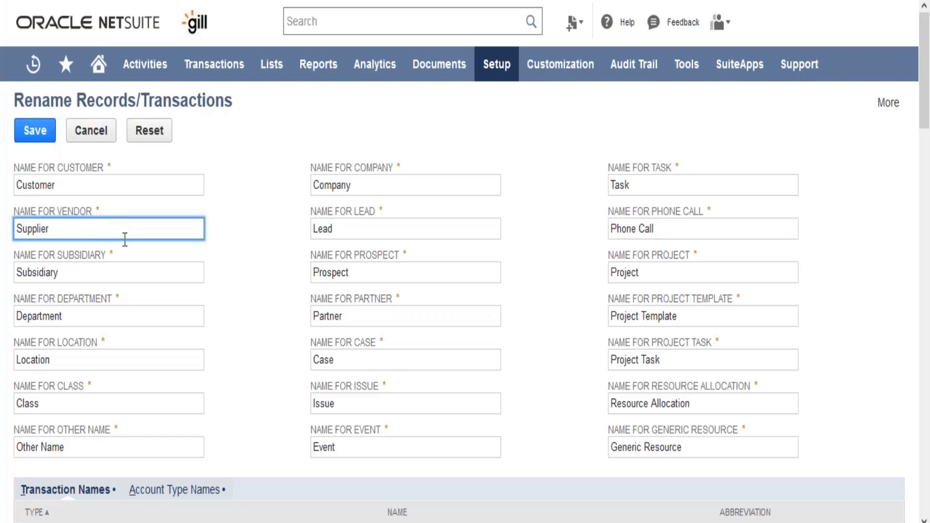
left_click(228, 360)
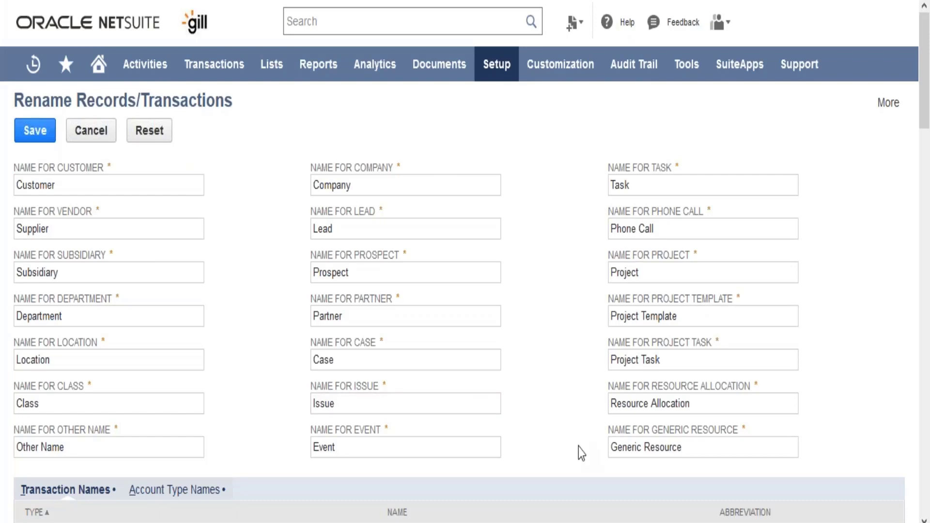
Examine the transaction types with their editable names and abbreviations, including the Invoice name
scroll(581, 453, "down", 5)
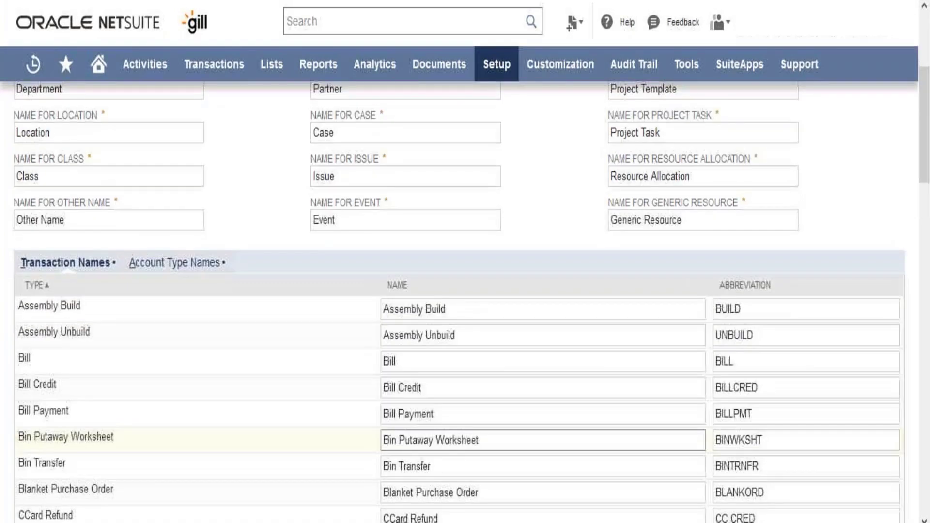
scroll(543, 443, "down", 4)
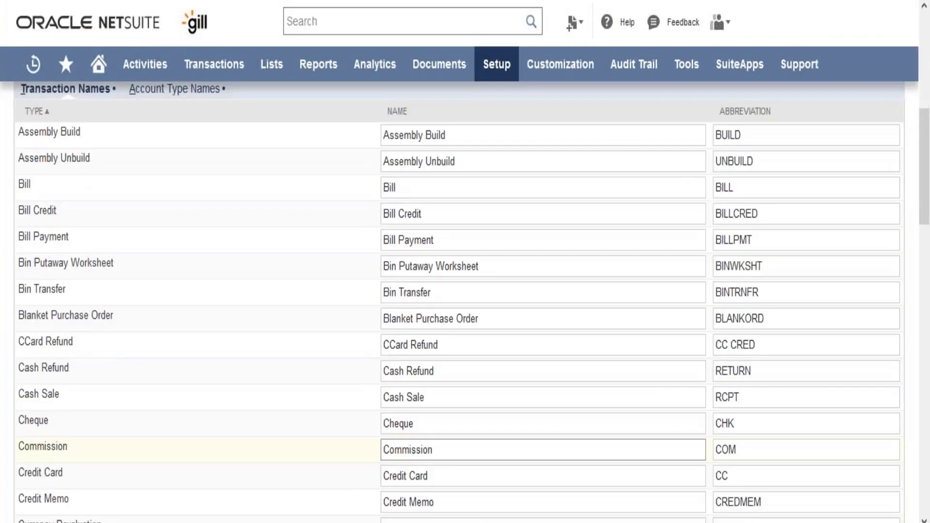
scroll(543, 450, "down", 5)
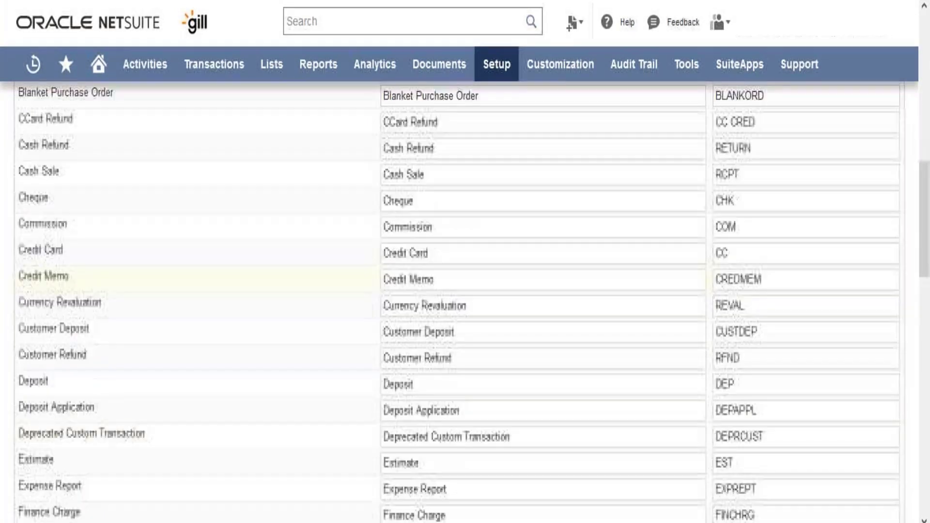
scroll(266, 465, "up", 3)
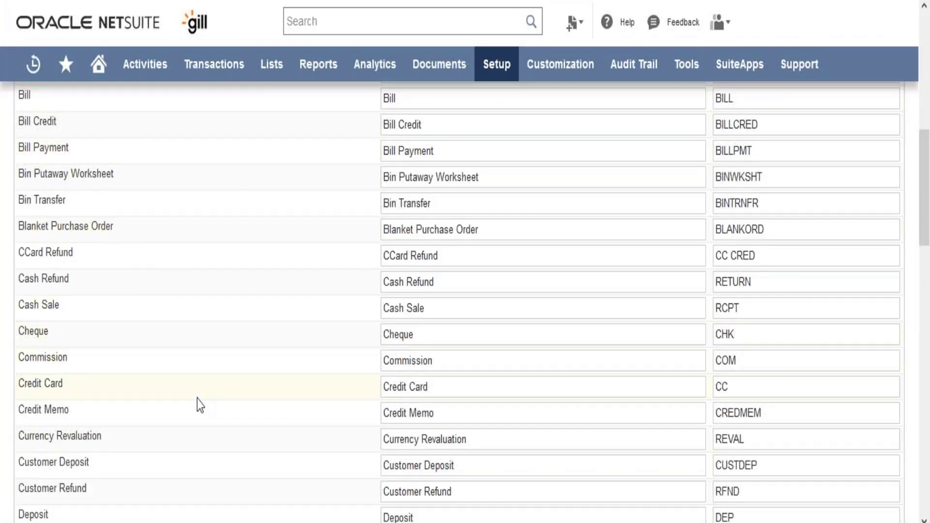
scroll(200, 405, "down", 7)
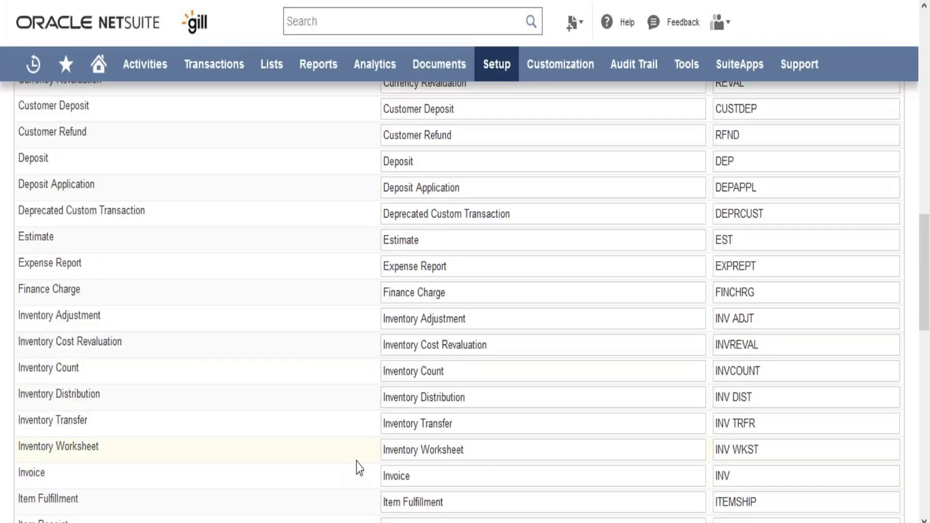
left_click(436, 479)
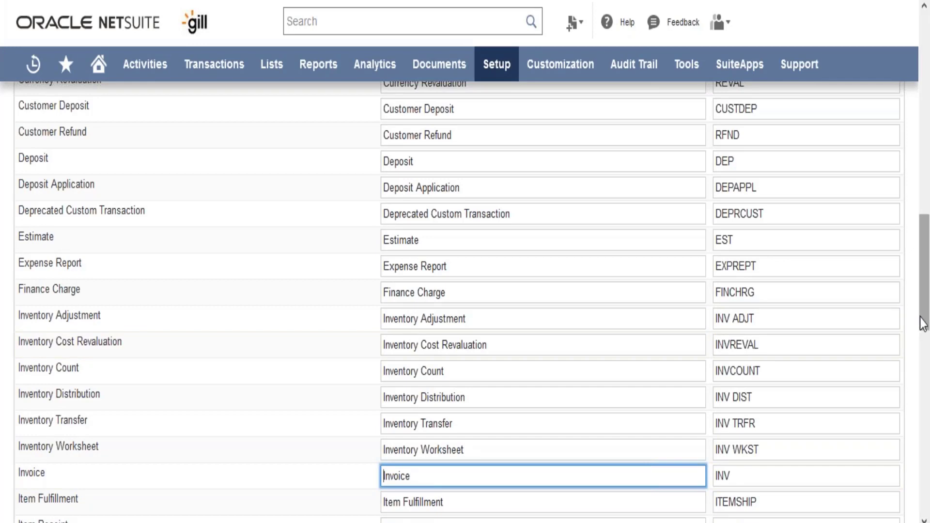
left_click_drag(925, 318, 922, 210)
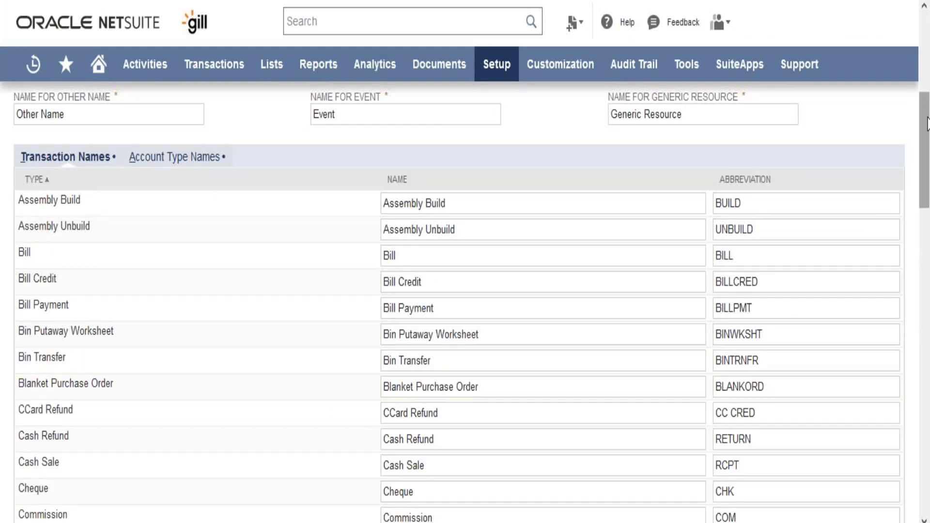
scroll(926, 103, "up", 5)
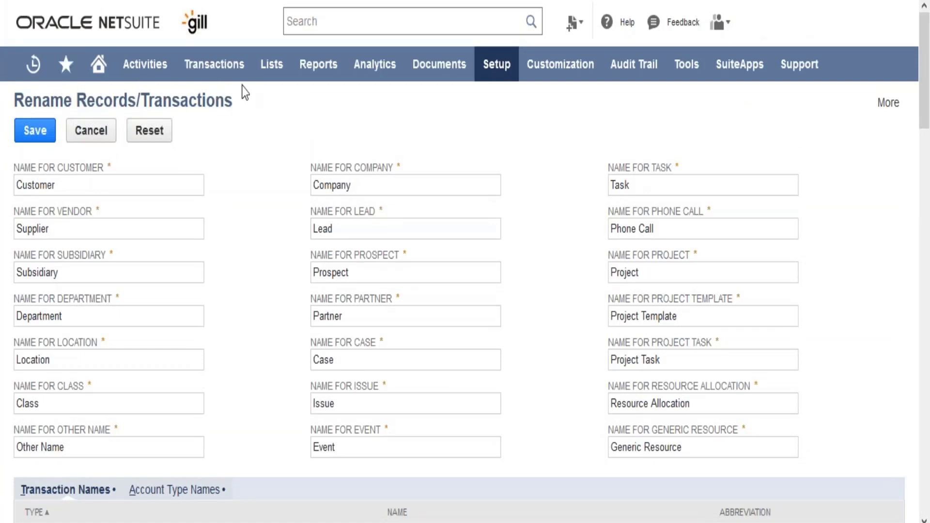
Save the renamed record labels and compare the Relationships list entries before and after saving
mouse_move(266, 83)
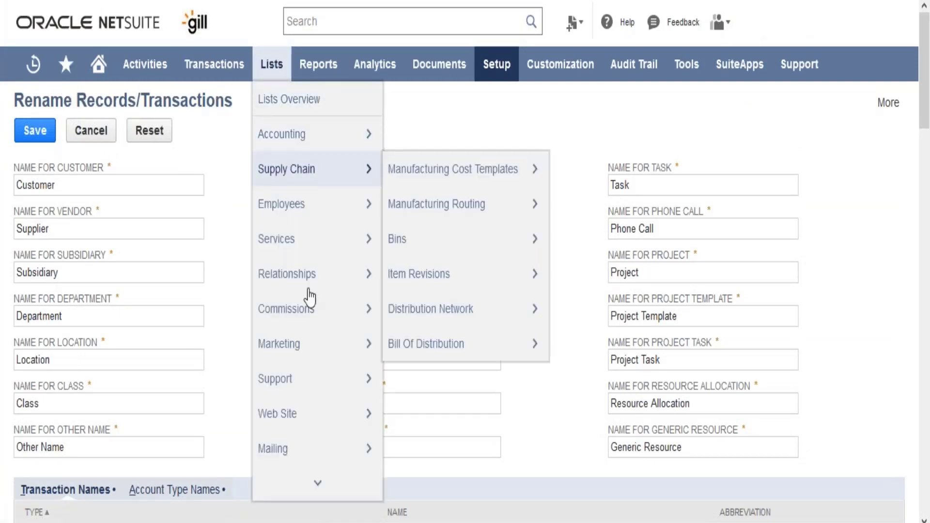
mouse_move(316, 281)
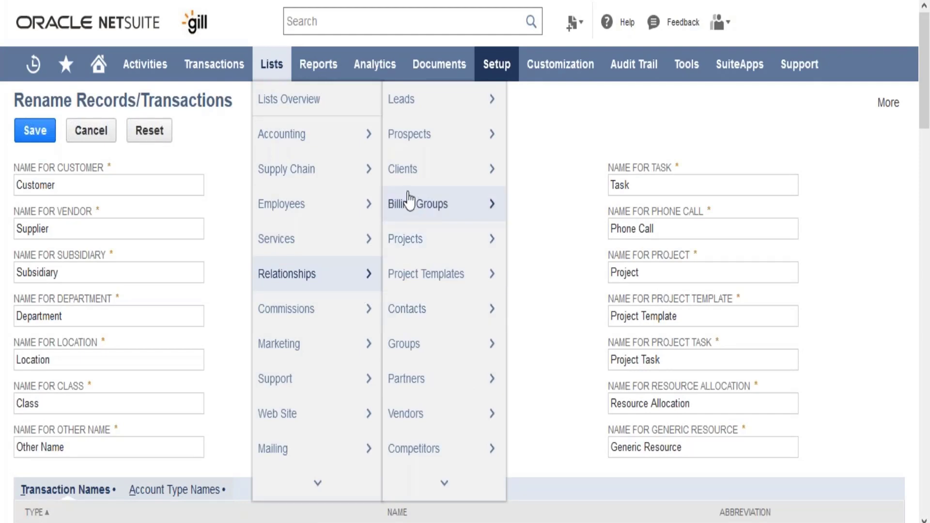
mouse_move(420, 179)
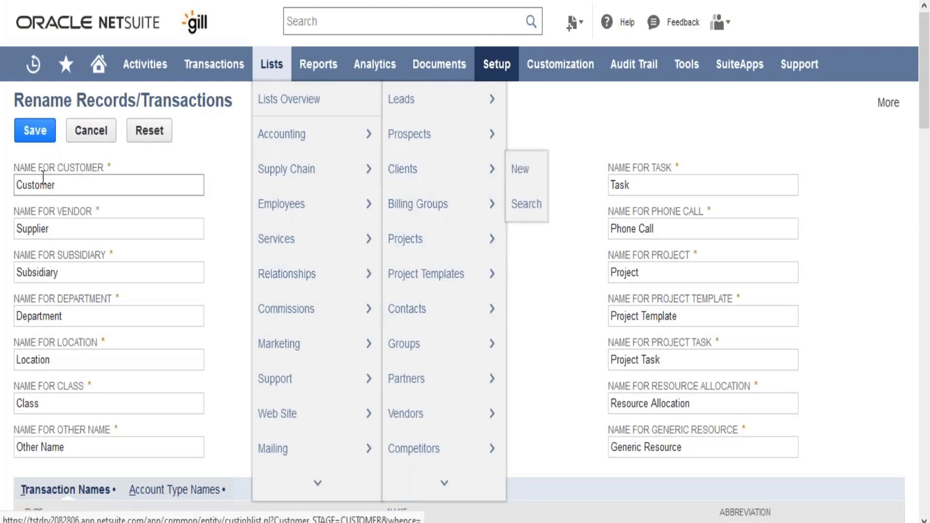
left_click(41, 138)
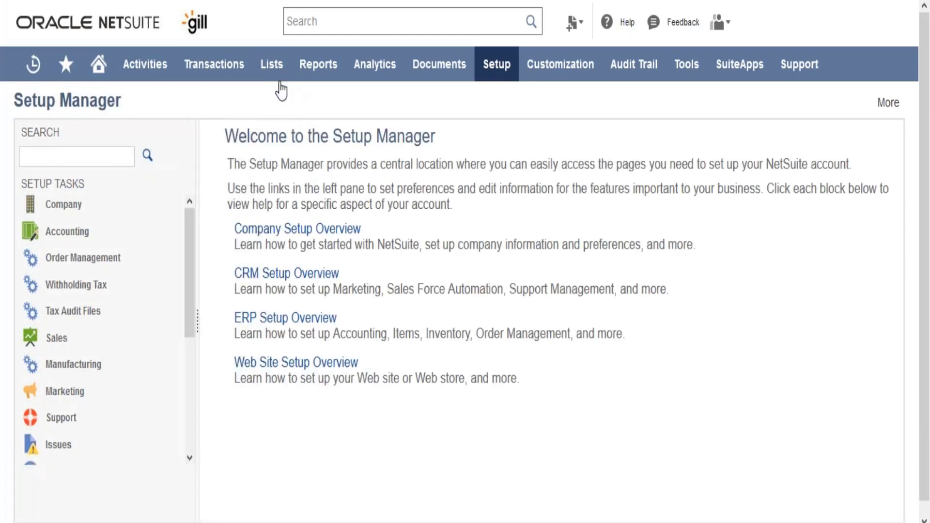
mouse_move(272, 64)
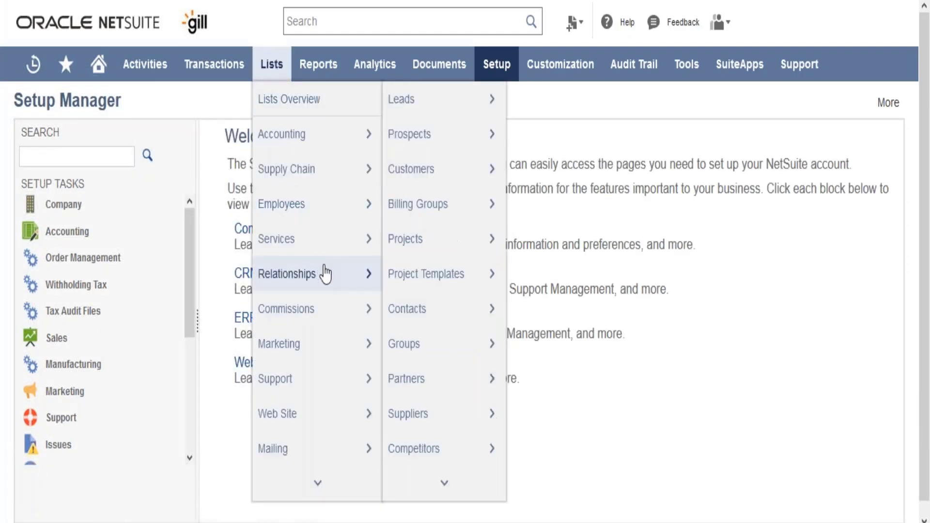
Check the Customers and Suppliers entries in the Relationships list and locate the Company setup category
mouse_move(439, 182)
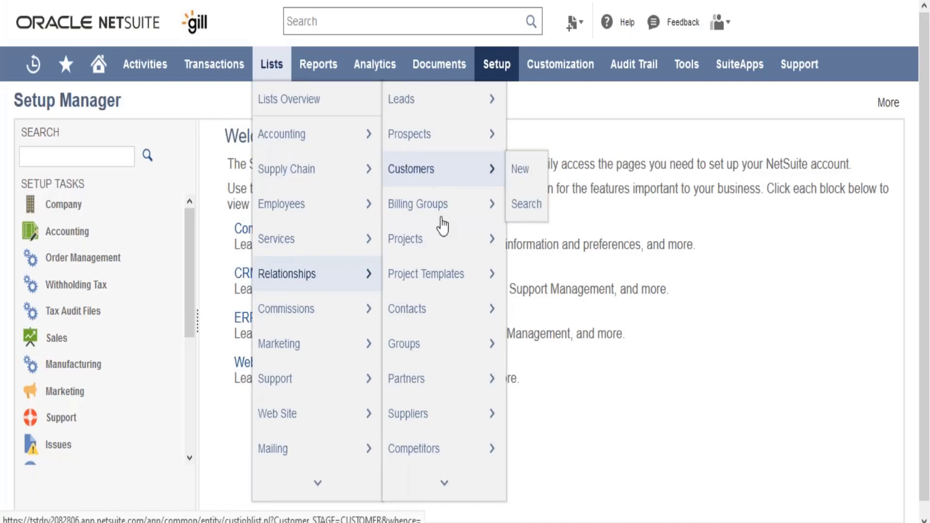
mouse_move(451, 417)
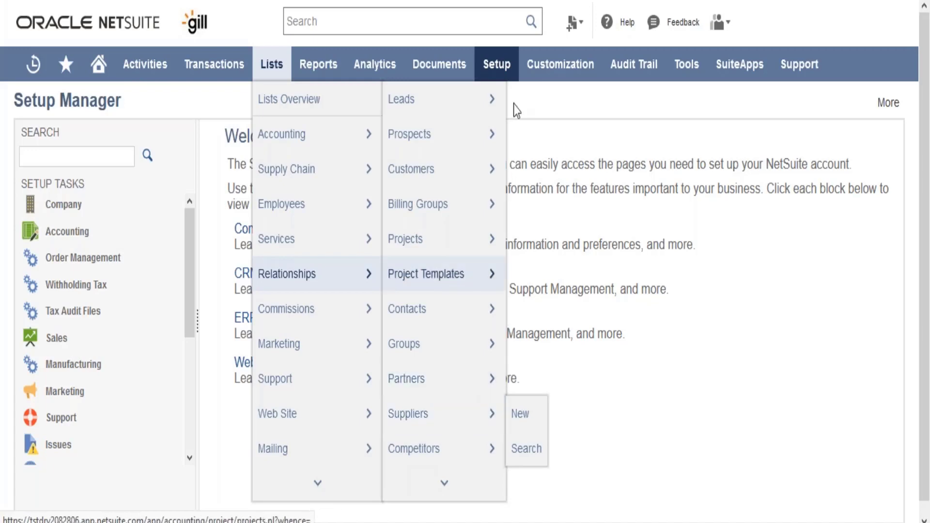
mouse_move(507, 63)
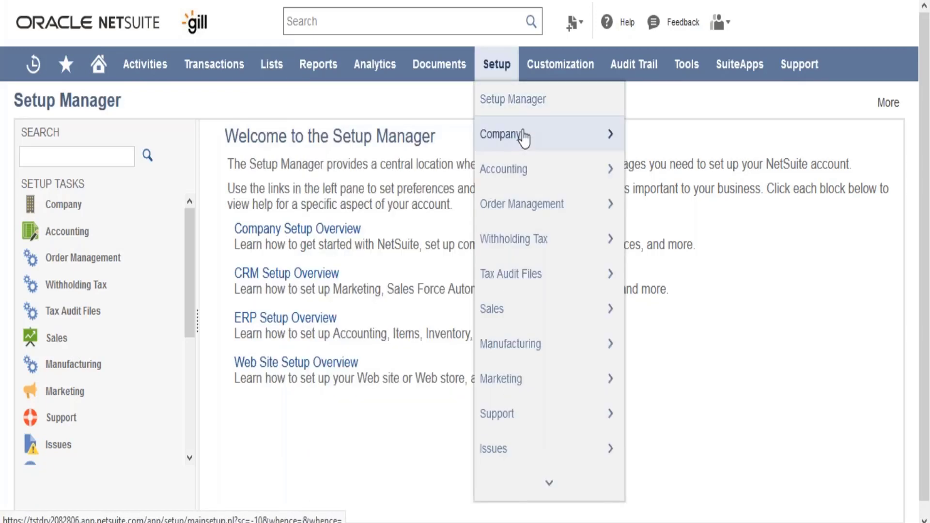
mouse_move(524, 137)
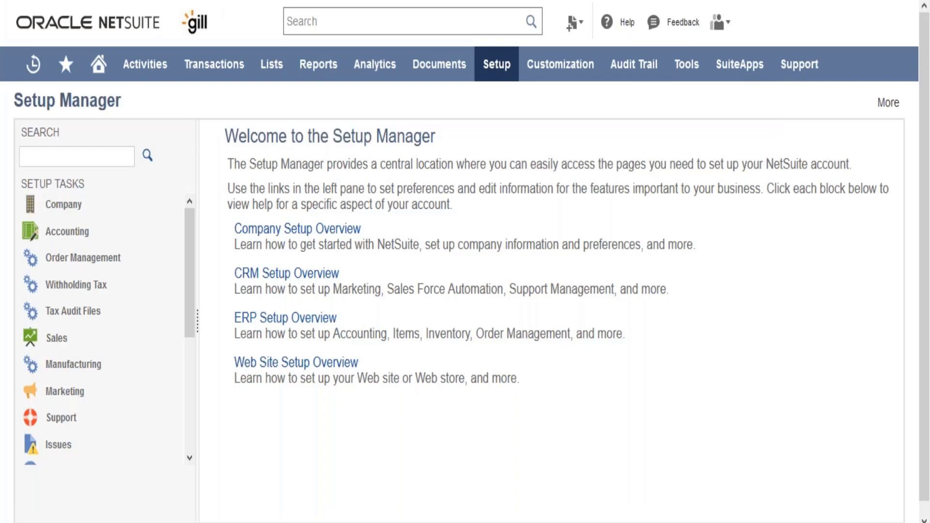
Search the web for netsuite in a new browser tab and open the login page of the NetSuite website
key("ctrl+t")
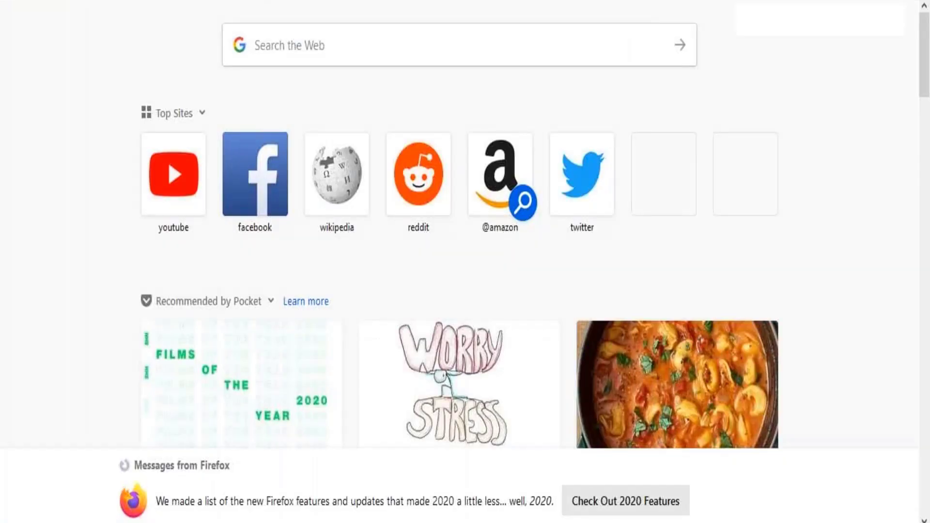
type("netsuite")
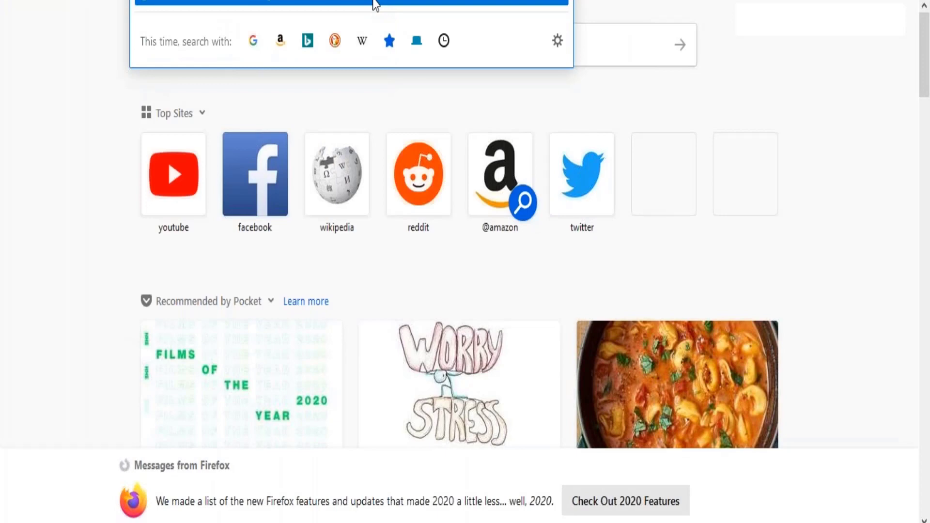
key("Return")
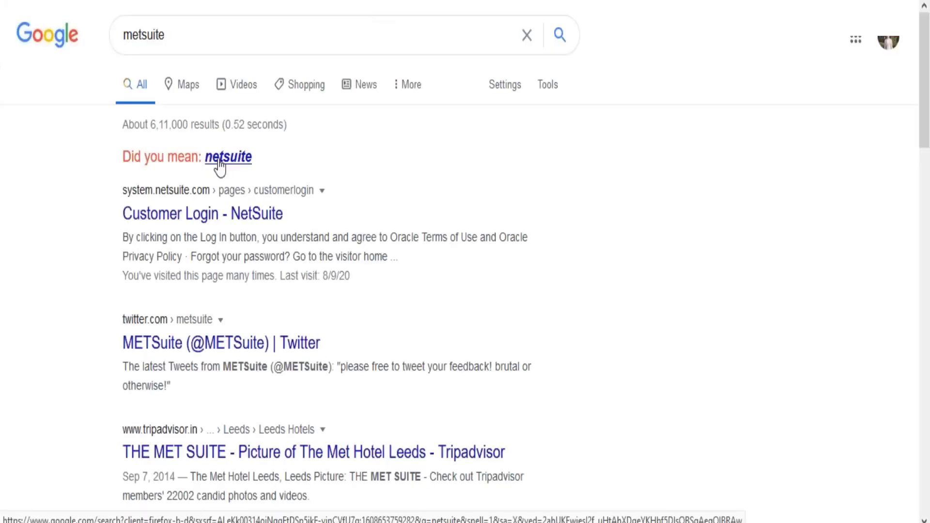
left_click(219, 167)
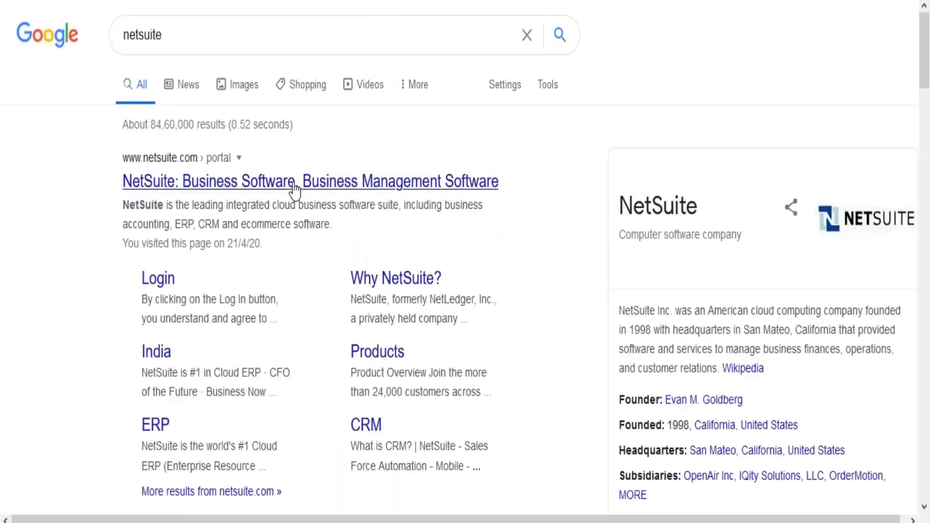
left_click(369, 178)
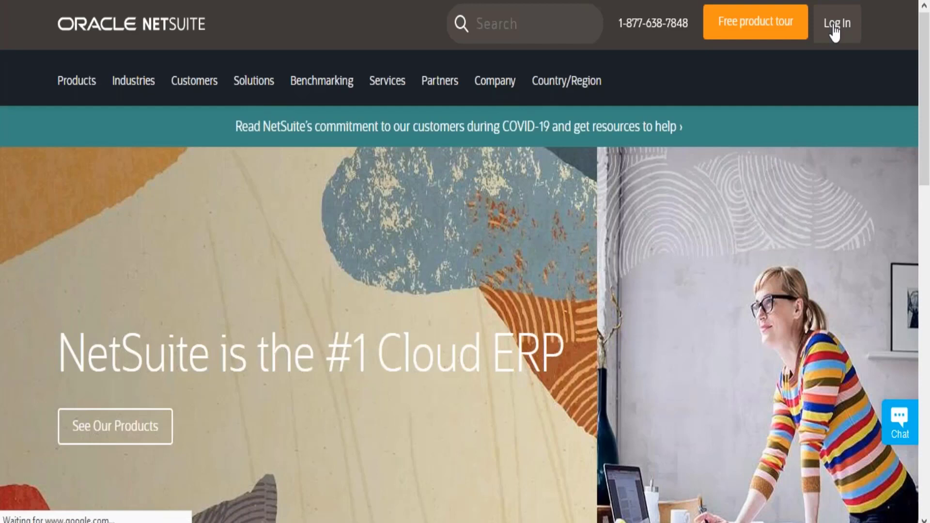
left_click(833, 27)
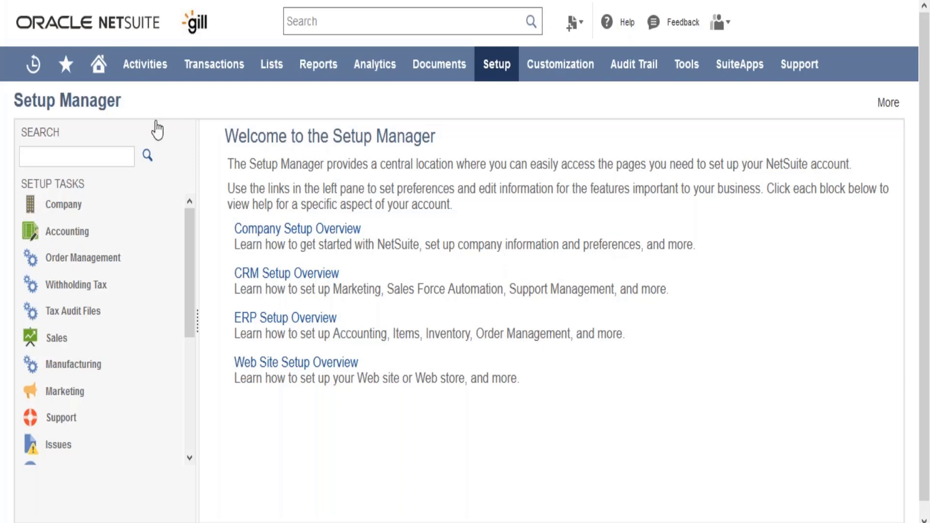
Return to the NetSuite account's Setup Manager and display the available list categories
mouse_move(170, 72)
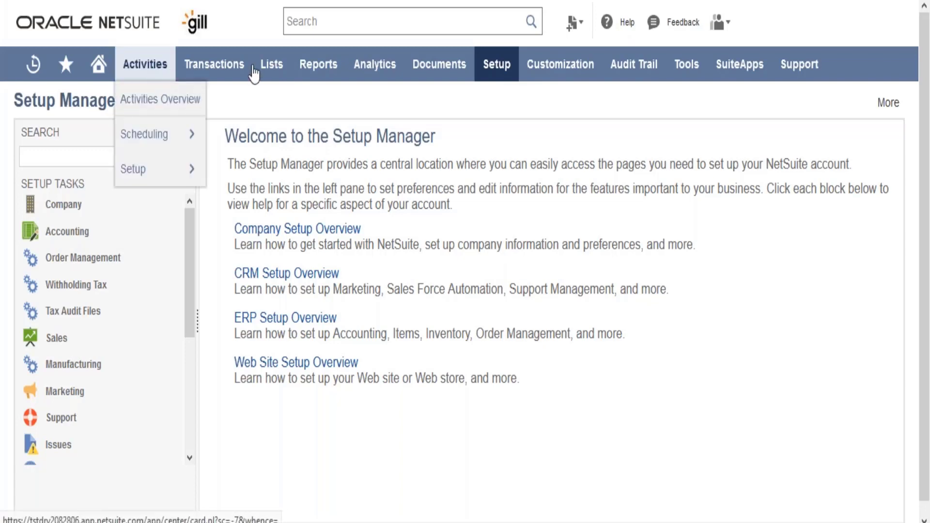
mouse_move(273, 73)
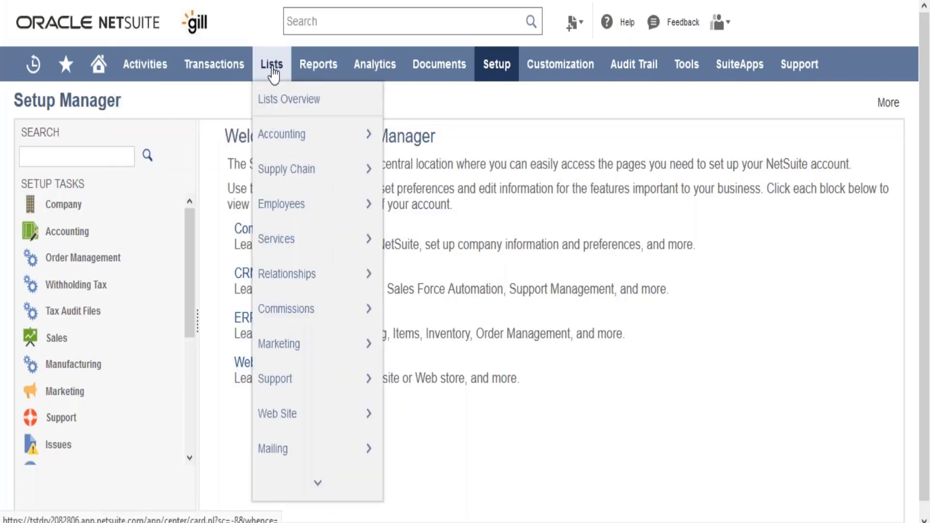